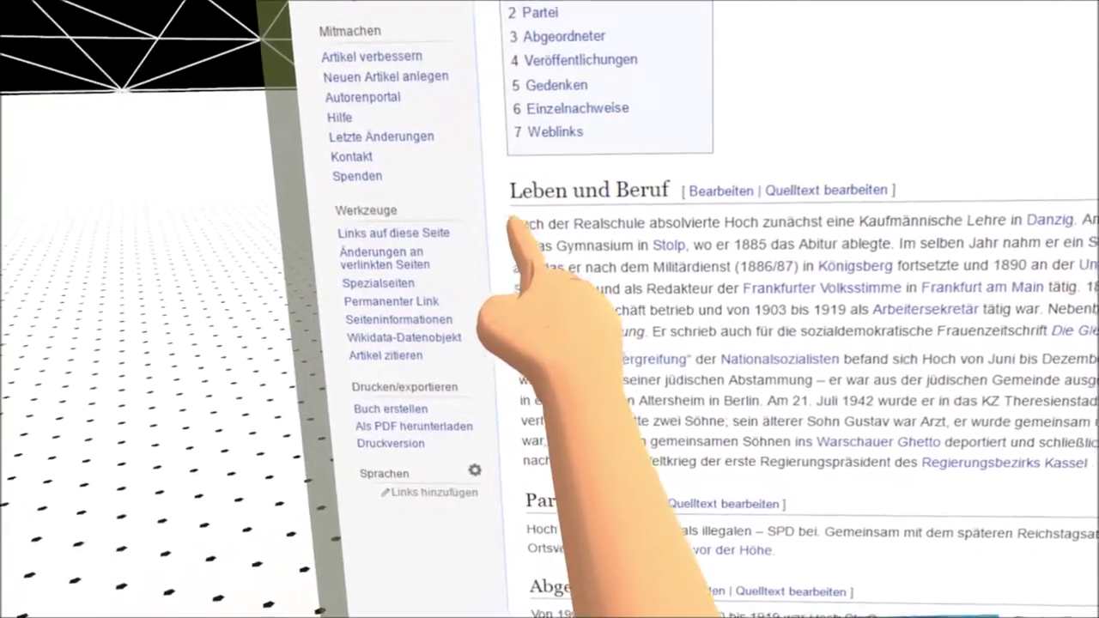
# Drag-select the opening paragraph of the Leben und Beruf section in the article.
pyautogui.moveTo(545, 224)
pyautogui.mouseDown()
pyautogui.moveTo(613, 281)
pyautogui.moveTo(809, 255)
pyautogui.mouseUp()
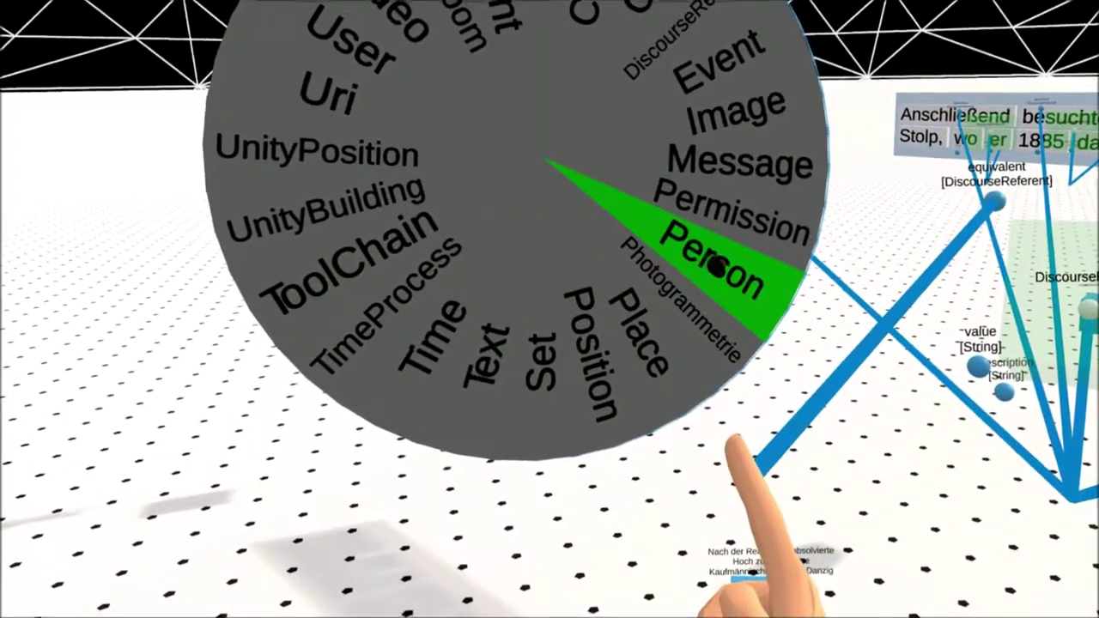
# Create a Person node and enter 'Hoch' as its lastName on the virtual keyboard.
pyautogui.click(696, 295)
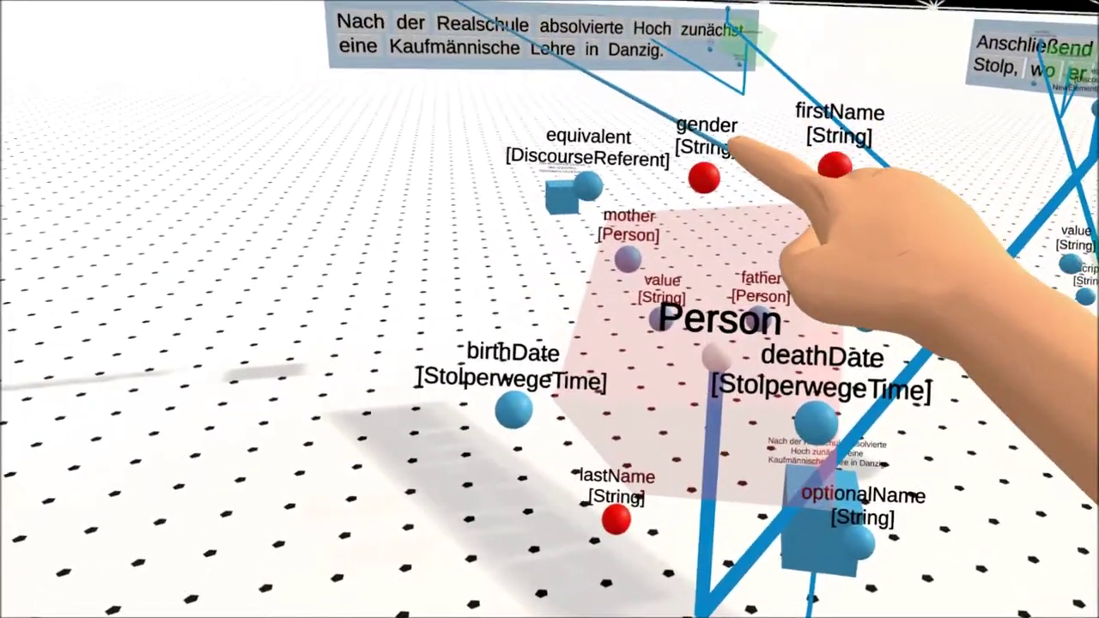
pyautogui.click(690, 146)
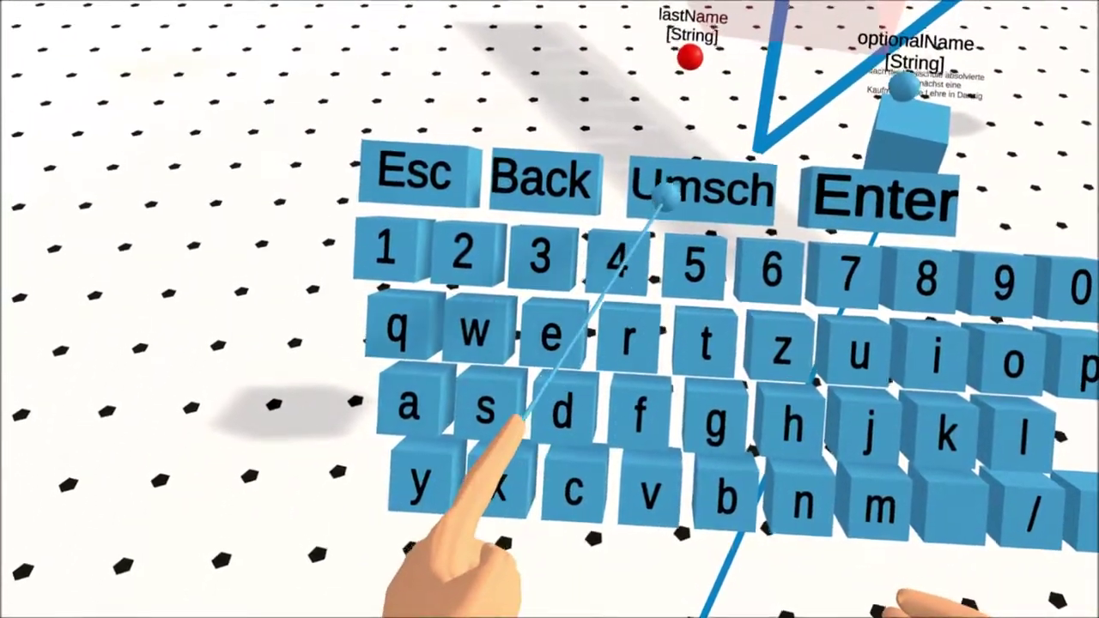
pyautogui.click(666, 196)
pyautogui.write('Hoc')
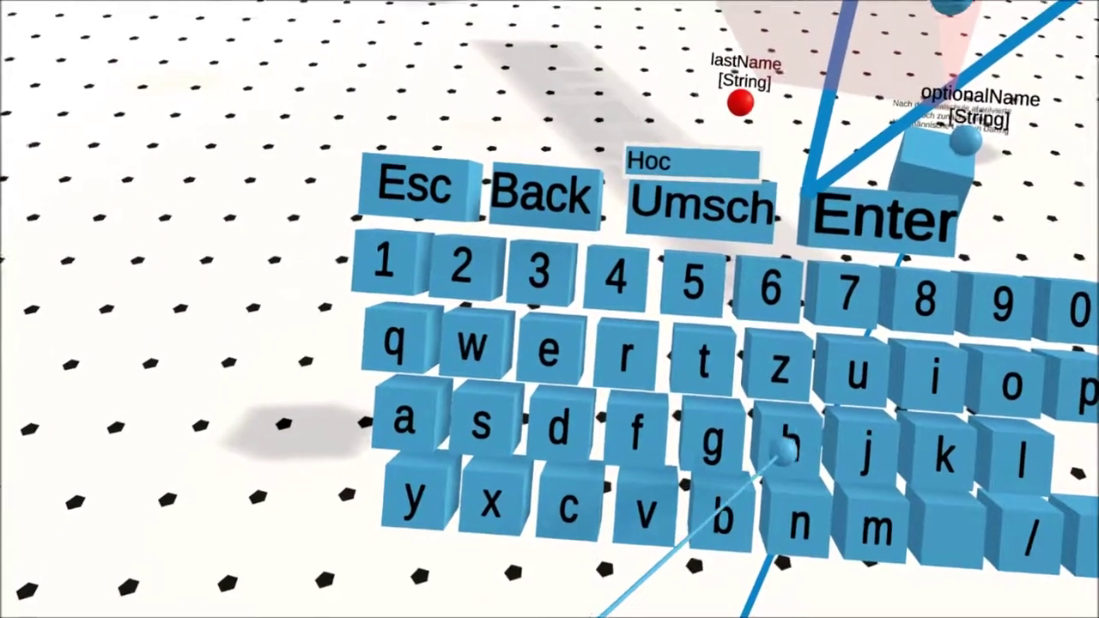
pyautogui.write('h')
pyautogui.press('Return')
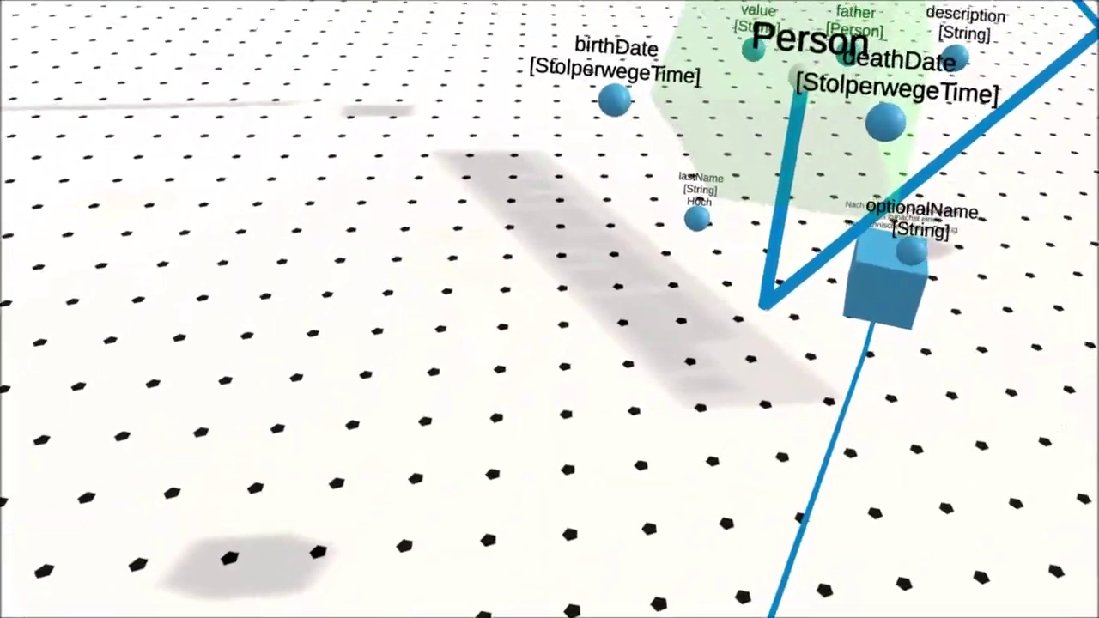